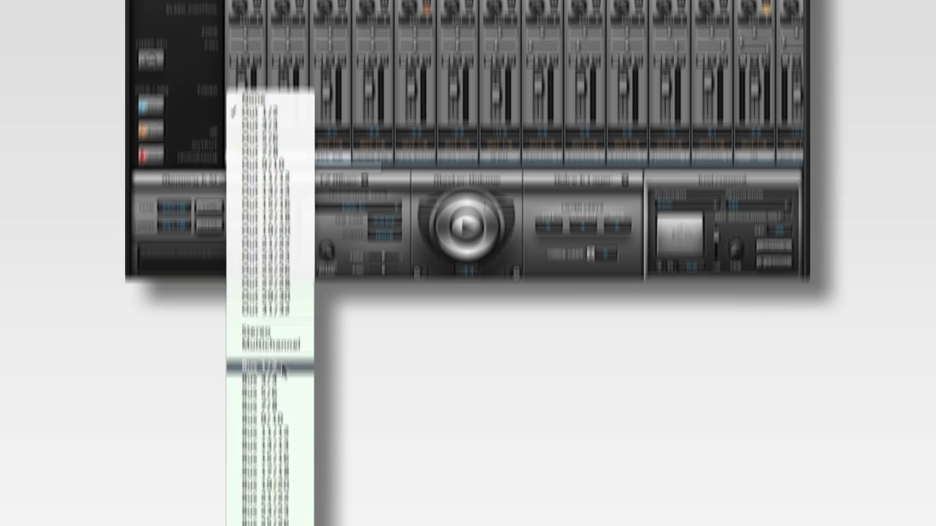
# Route the Kick In channel's output to Bus 1/2 and Bus 1/2's output to Out 1/2.
pyautogui.click(282, 330)
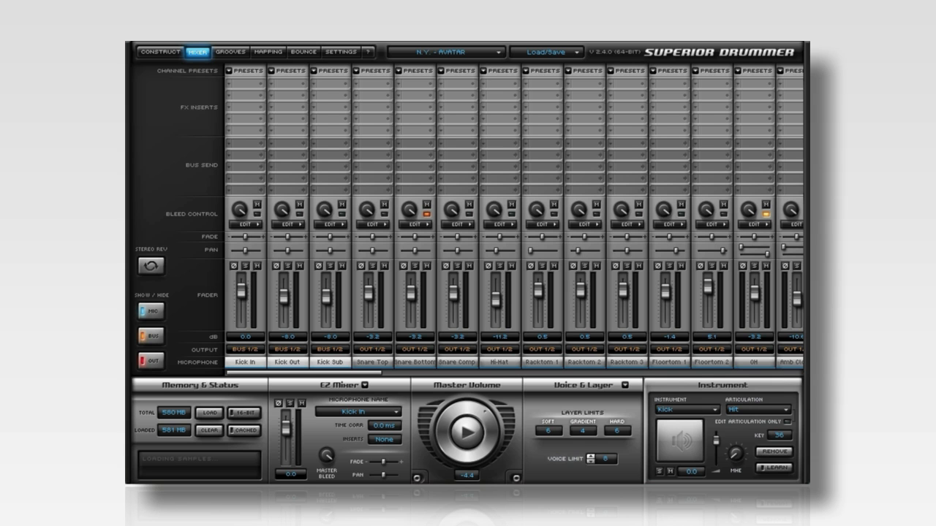
pyautogui.moveTo(319, 375); pyautogui.dragTo(438, 380)
pyautogui.click(563, 354)
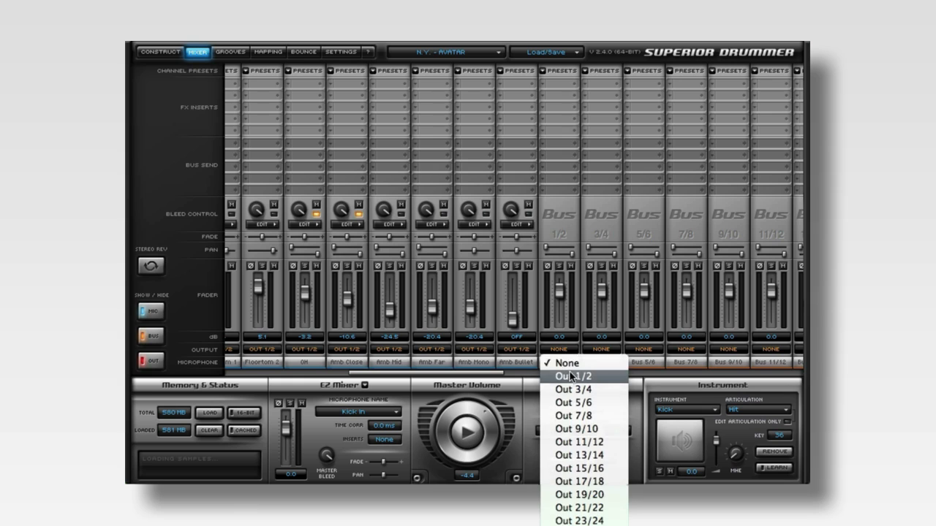
pyautogui.click(569, 373)
# Lower the Bus 1/2 fader to about -7.4 dB and insert EQ 5 in its first effects slot.
pyautogui.moveTo(560, 286); pyautogui.dragTo(559, 291)
pyautogui.click(555, 83)
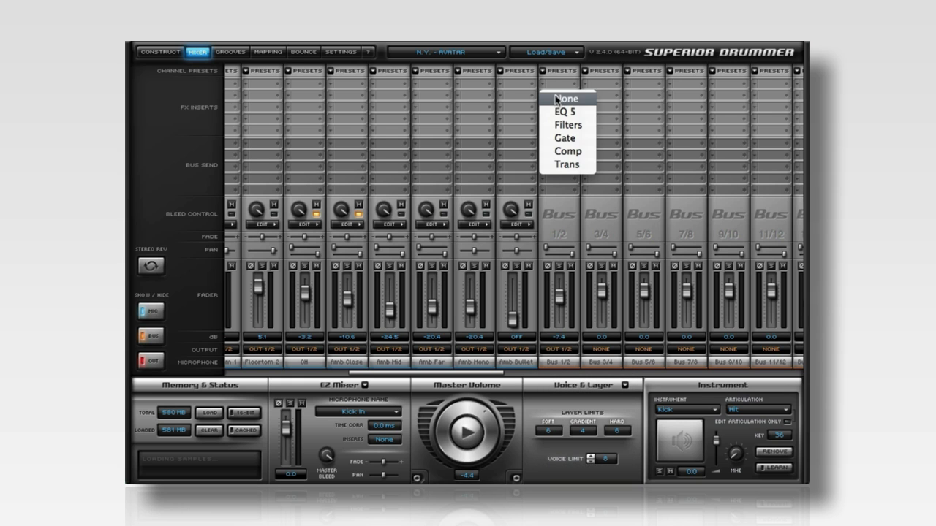
pyautogui.click(563, 110)
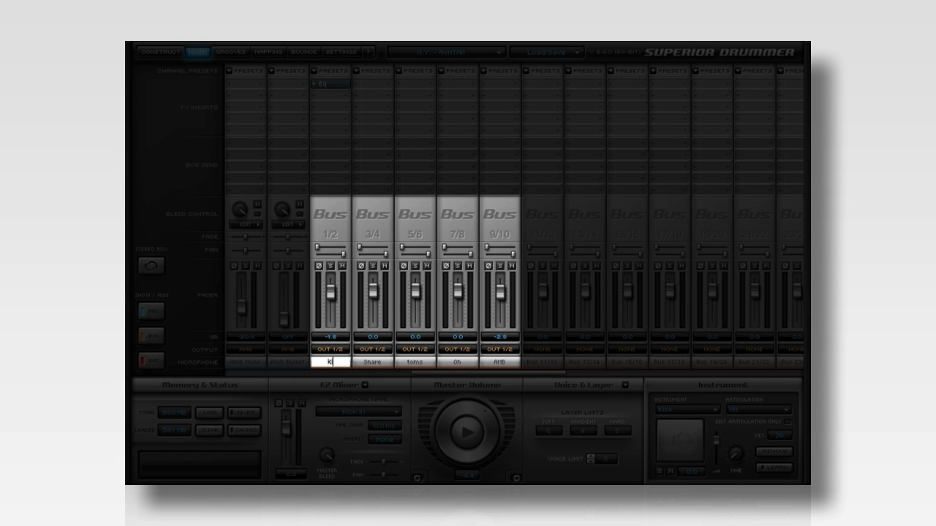
# Name Bus 1/2 "kick" and start playing the groove.
pyautogui.press('Return')
pyautogui.press('space')
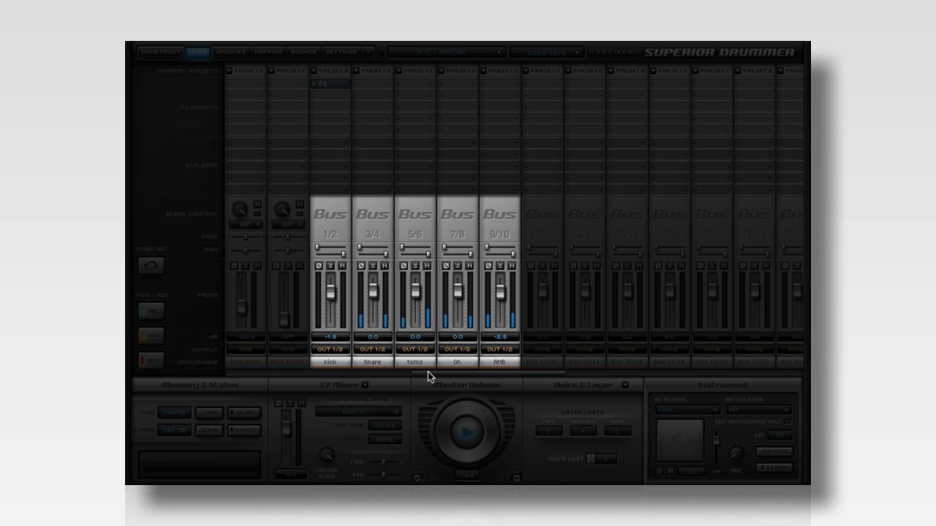
# Raise the Amb Close fader to about -4.6 dB and adjust the AMB bus fader during playback.
pyautogui.moveTo(428, 372); pyautogui.dragTo(385, 376)
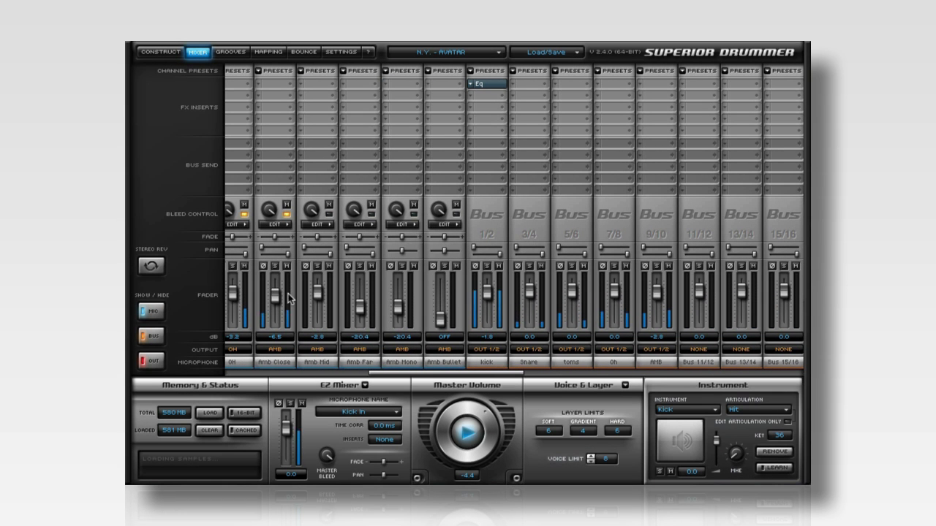
pyautogui.moveTo(276, 300)
pyautogui.mouseDown()
pyautogui.moveTo(275, 316)
pyautogui.moveTo(275, 297)
pyautogui.mouseUp()
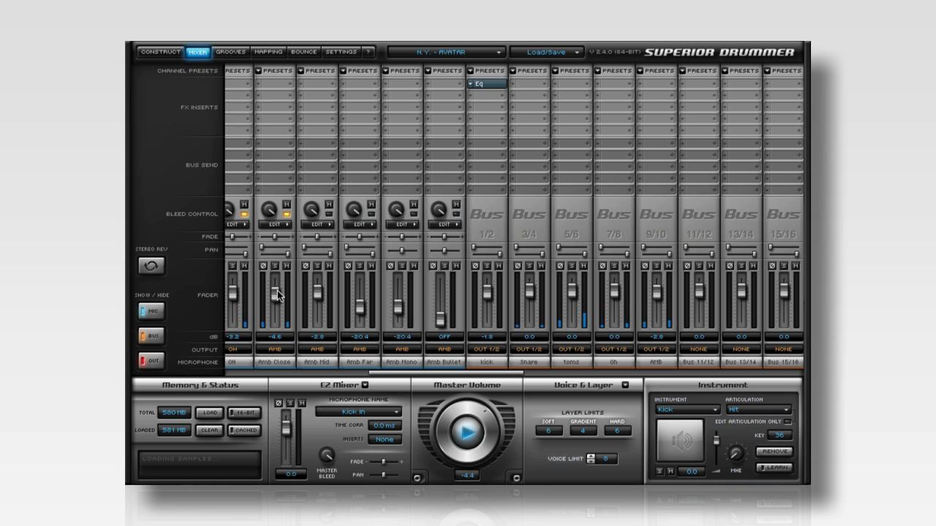
pyautogui.moveTo(656, 293)
pyautogui.mouseDown()
pyautogui.moveTo(657, 326)
pyautogui.moveTo(658, 293)
pyautogui.mouseUp()
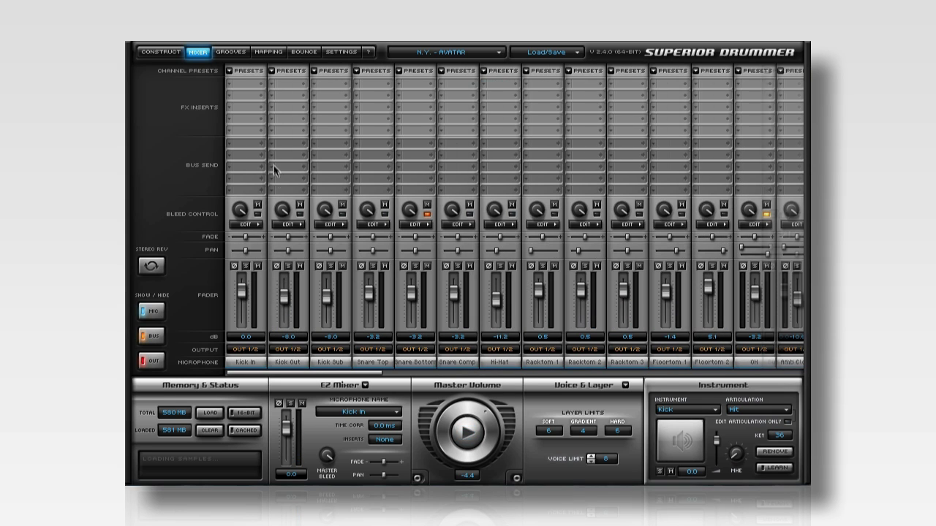
# Add a send from Kick In to Bus 1/2 and adjust its linked direct and bleed levels.
pyautogui.click(255, 144)
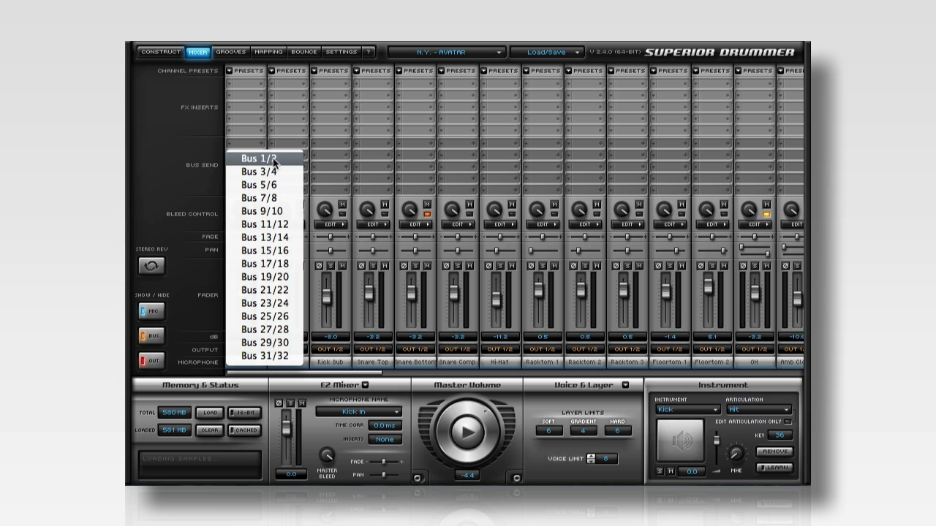
pyautogui.click(283, 158)
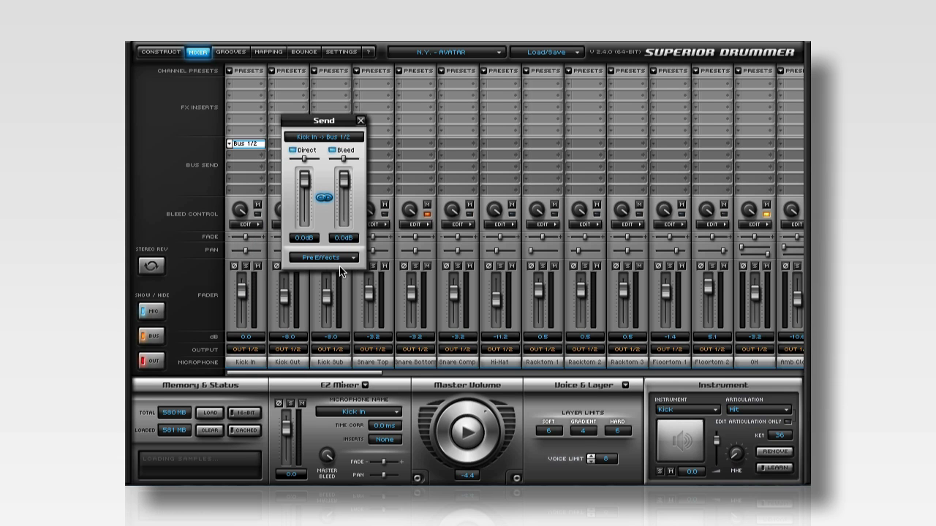
pyautogui.moveTo(308, 179)
pyautogui.mouseDown()
pyautogui.moveTo(306, 218)
pyautogui.moveTo(310, 176)
pyautogui.mouseUp()
pyautogui.moveTo(305, 178)
pyautogui.mouseDown()
pyautogui.moveTo(305, 210)
pyautogui.moveTo(307, 177)
pyautogui.mouseUp()
# Disable bleed in the Kick In send to Bus 1/2, keeping direct enabled and both levels at 0.0 dB.
pyautogui.click(332, 150)
pyautogui.moveTo(305, 185); pyautogui.dragTo(344, 179)
pyautogui.click(333, 150)
pyautogui.click(328, 150)
pyautogui.click(288, 150)
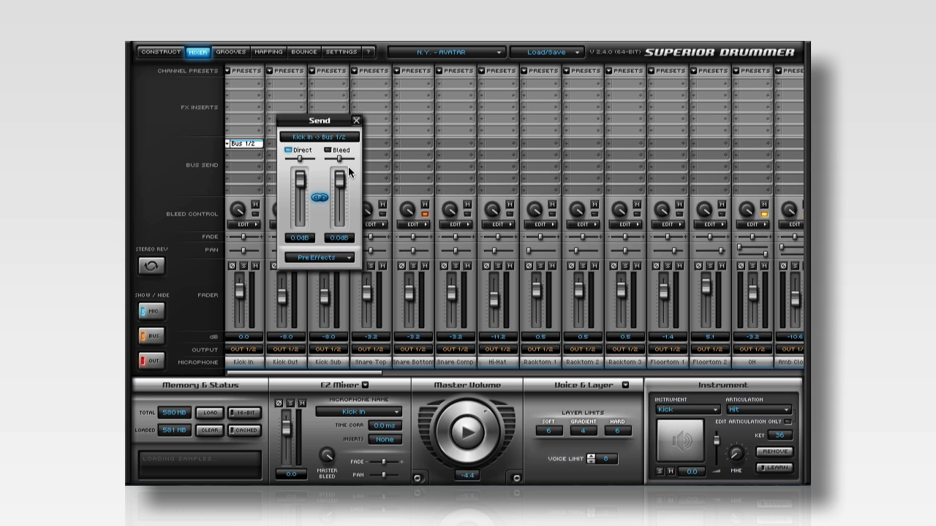
# Open the OH channel's send to Bus 1/2 and lower its direct level.
pyautogui.moveTo(371, 370); pyautogui.dragTo(438, 376)
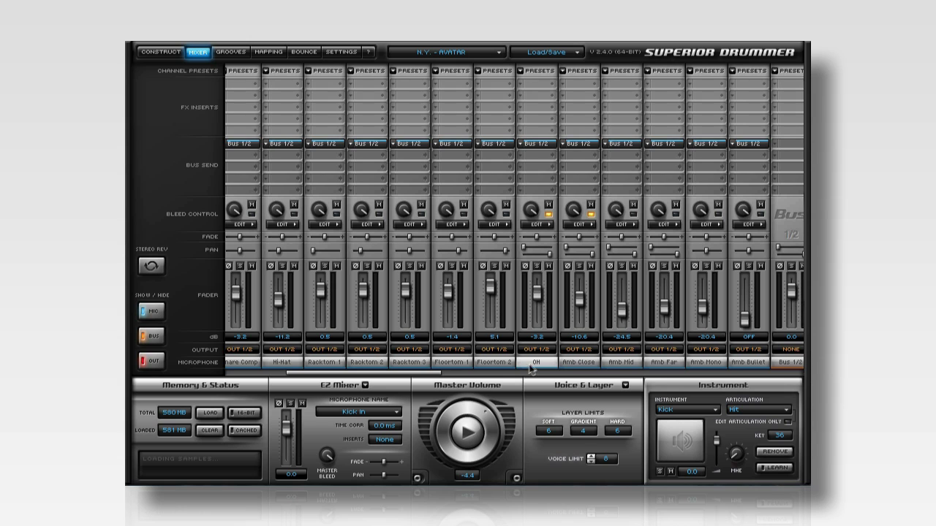
pyautogui.click(545, 144)
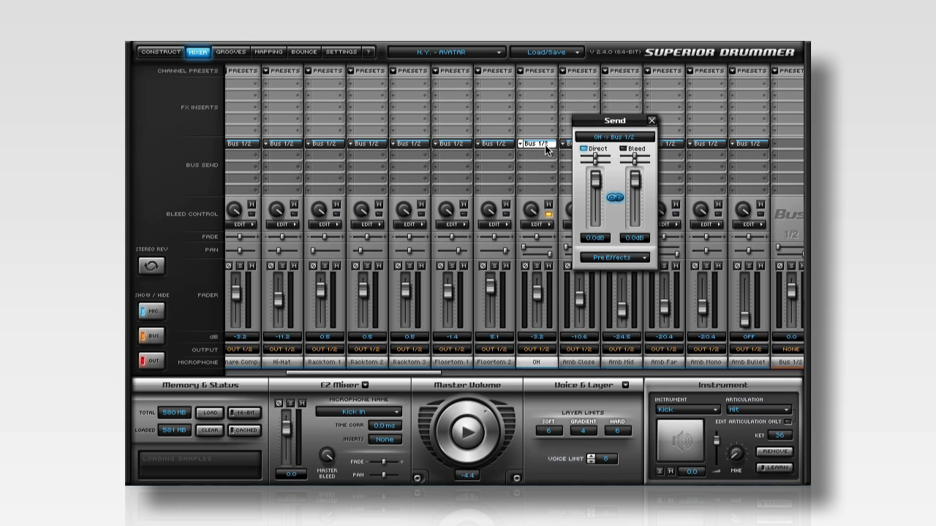
pyautogui.moveTo(596, 177); pyautogui.dragTo(597, 204)
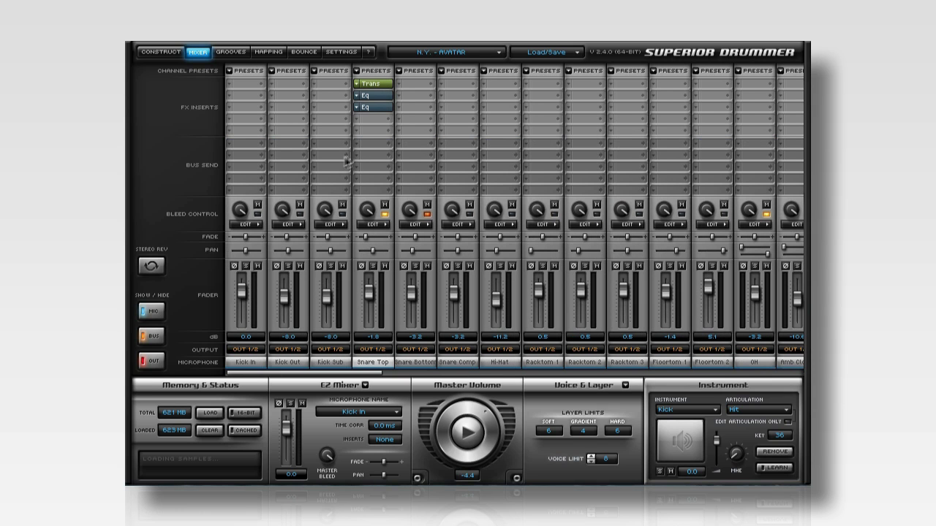
# Add a send from Snare Top to Bus 5/6, set it to Pre Effects, and close the send settings.
pyautogui.click(367, 144)
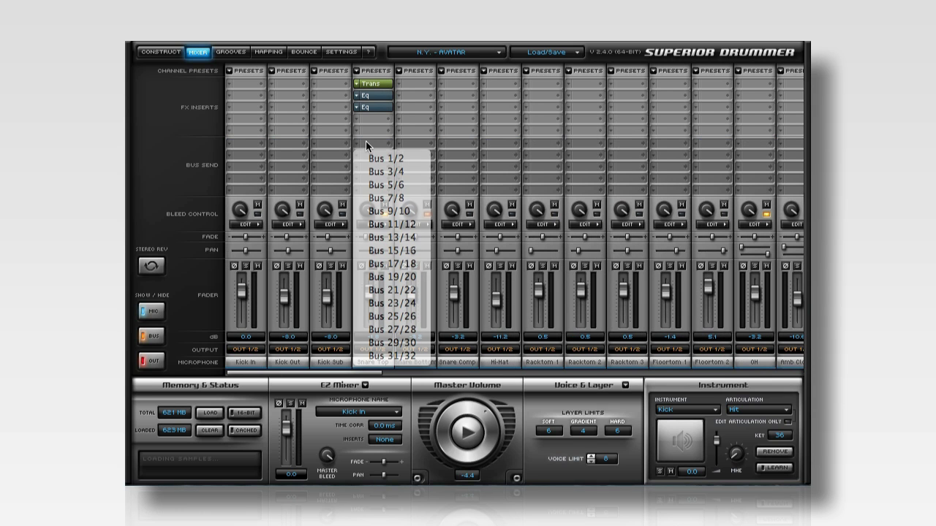
pyautogui.click(370, 185)
pyautogui.click(474, 258)
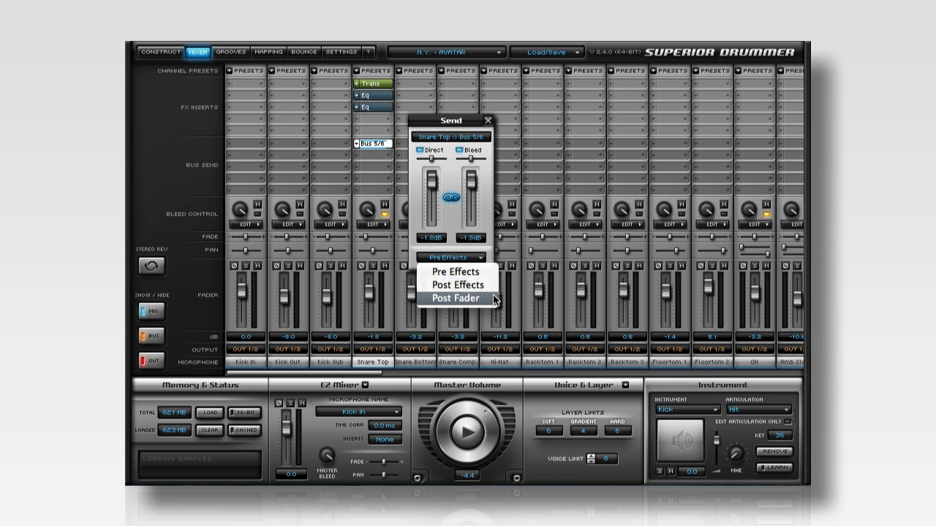
pyautogui.click(486, 273)
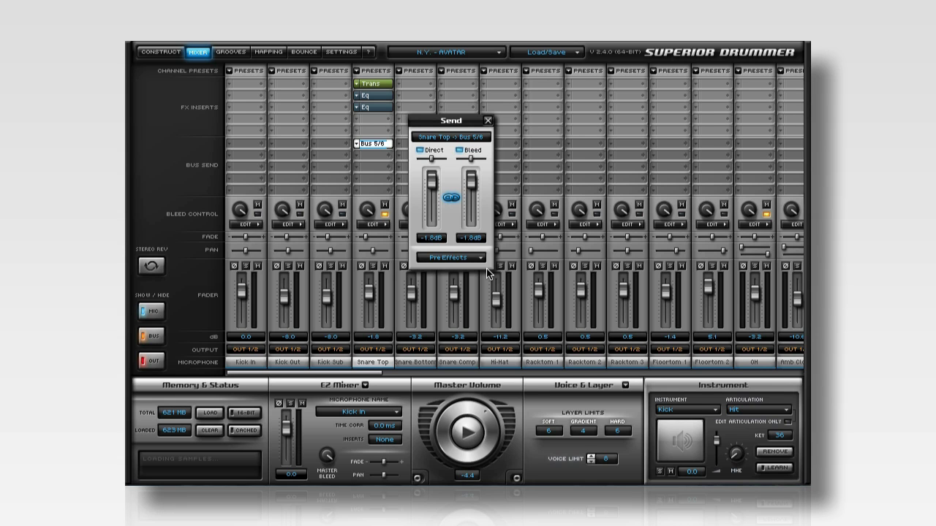
pyautogui.click(489, 121)
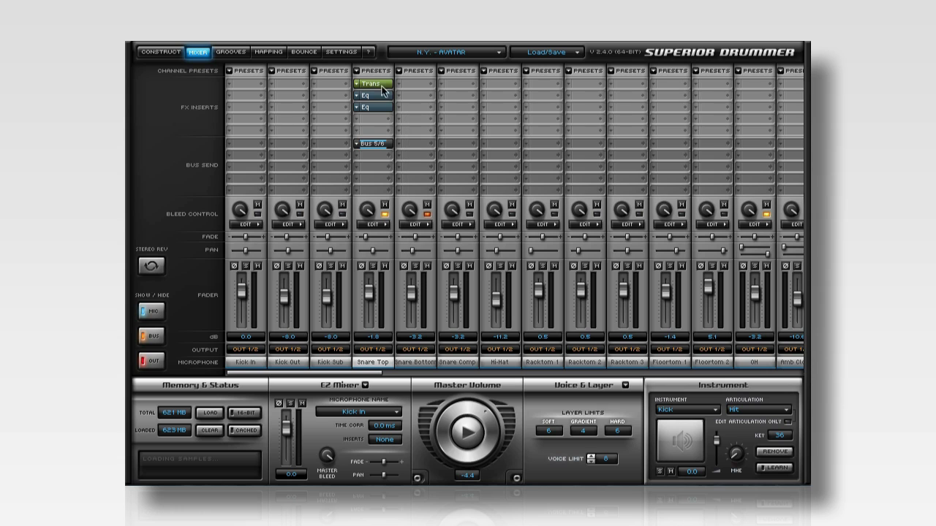
# Examine the Snare Top channel's Transient insert settings and its individual bleed list.
pyautogui.click(381, 86)
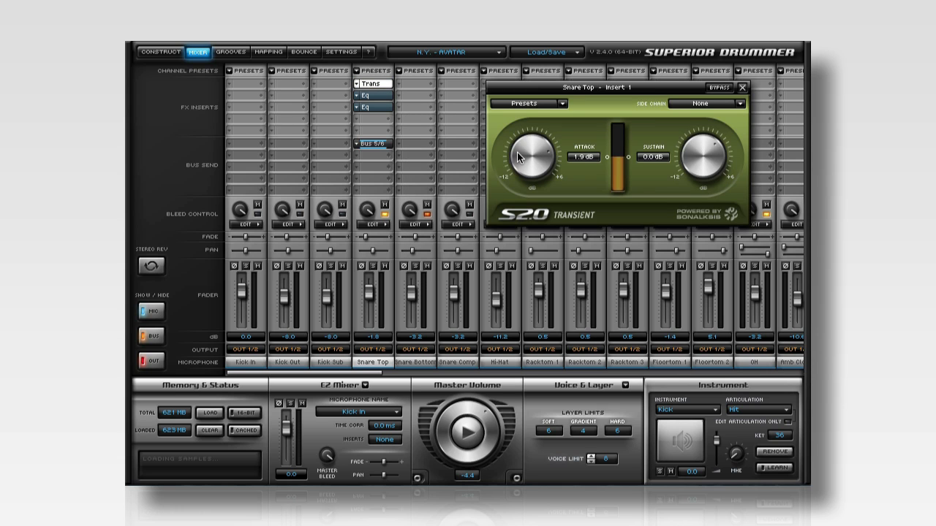
pyautogui.click(742, 87)
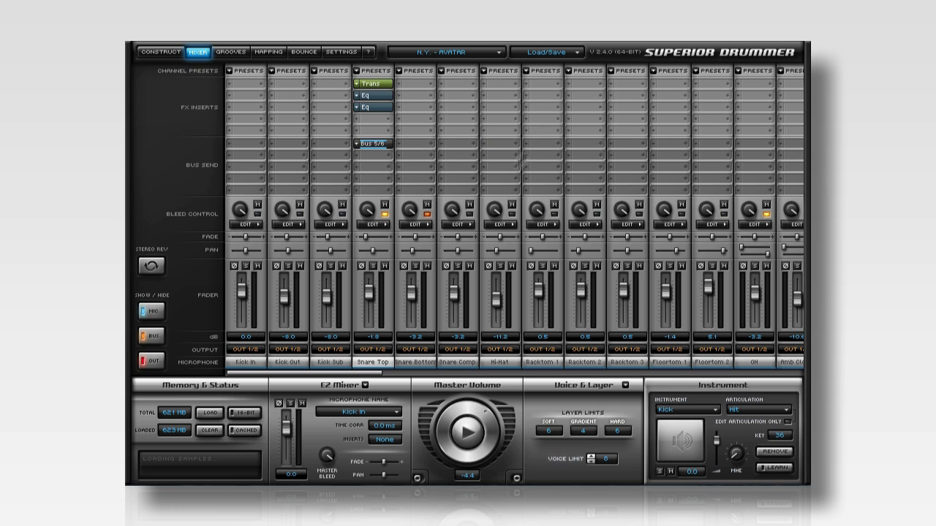
pyautogui.click(385, 224)
pyautogui.moveTo(479, 200); pyautogui.dragTo(479, 263)
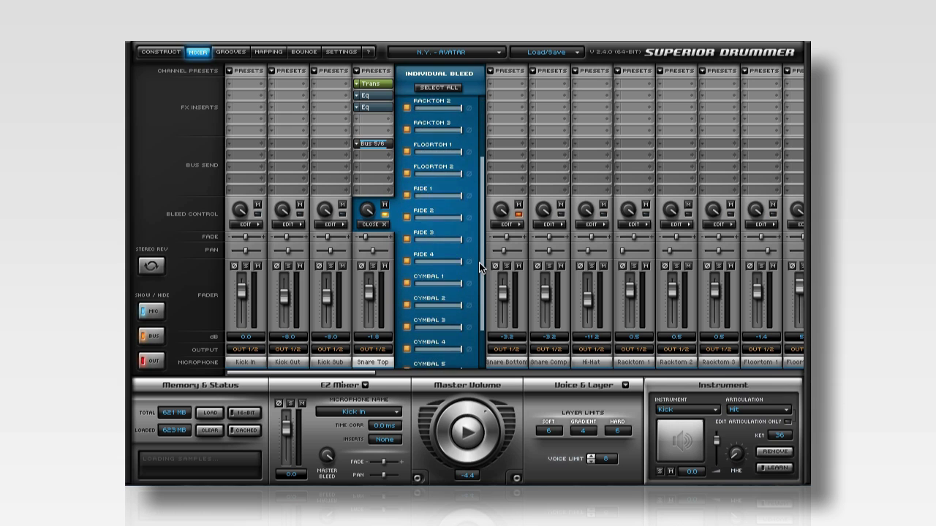
pyautogui.click(383, 225)
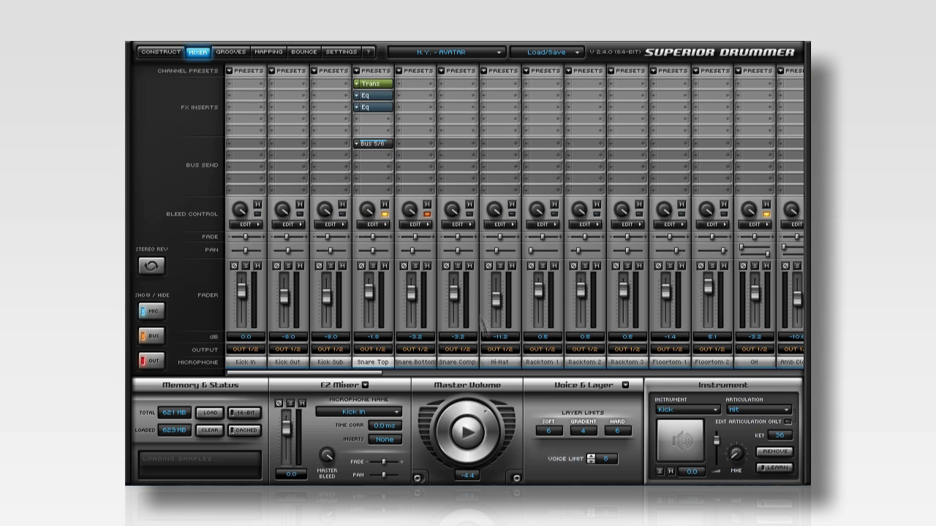
# Play the groove and audition the Snare Top channel in solo.
pyautogui.press('space')
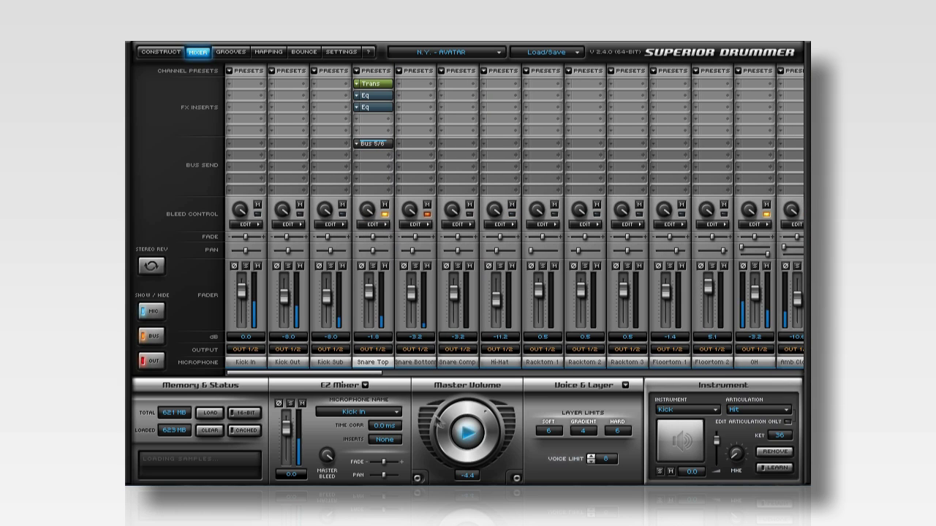
pyautogui.click(374, 267)
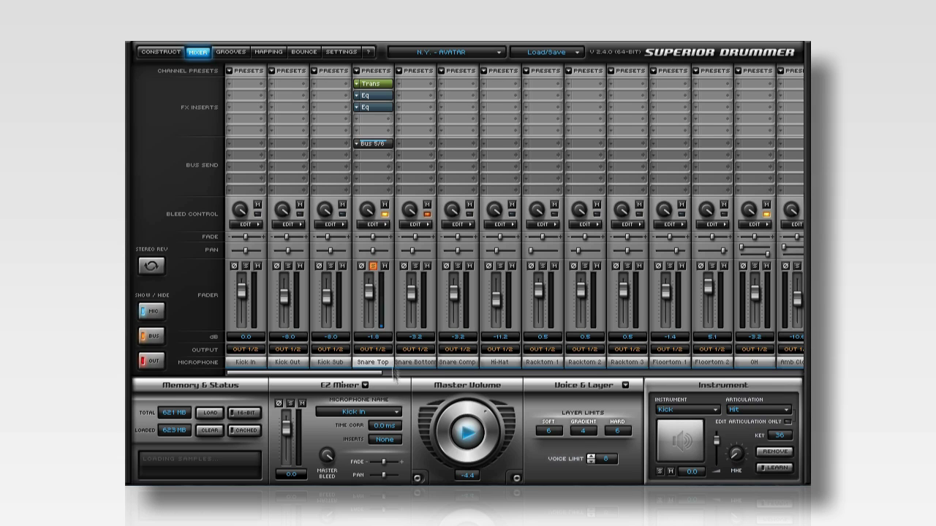
pyautogui.click(461, 431)
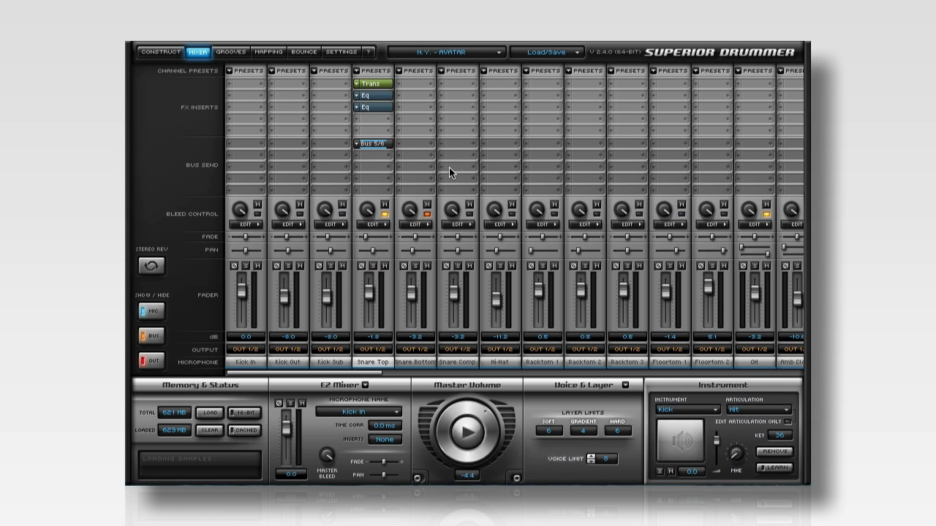
# Reopen the Snare Top send to Bus 5/6, select Pre Effects, and turn off its bleed signal.
pyautogui.click(376, 143)
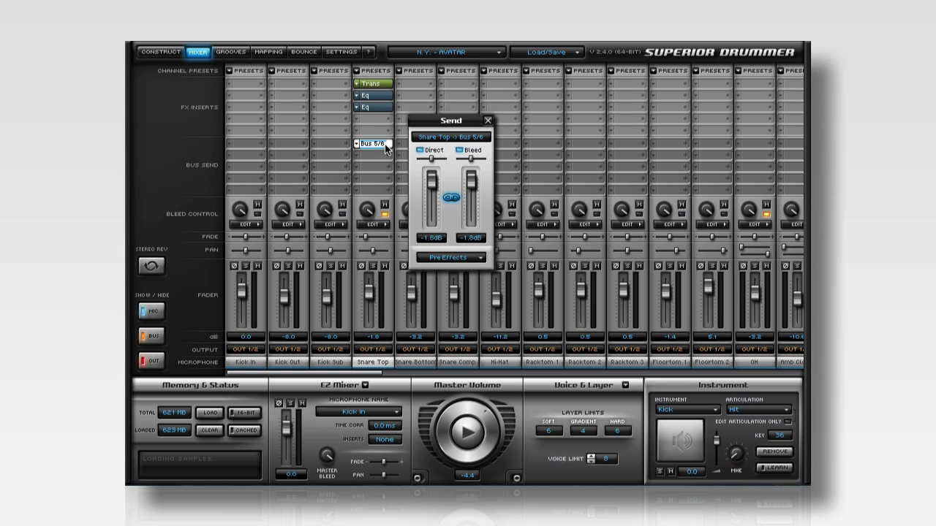
pyautogui.click(476, 257)
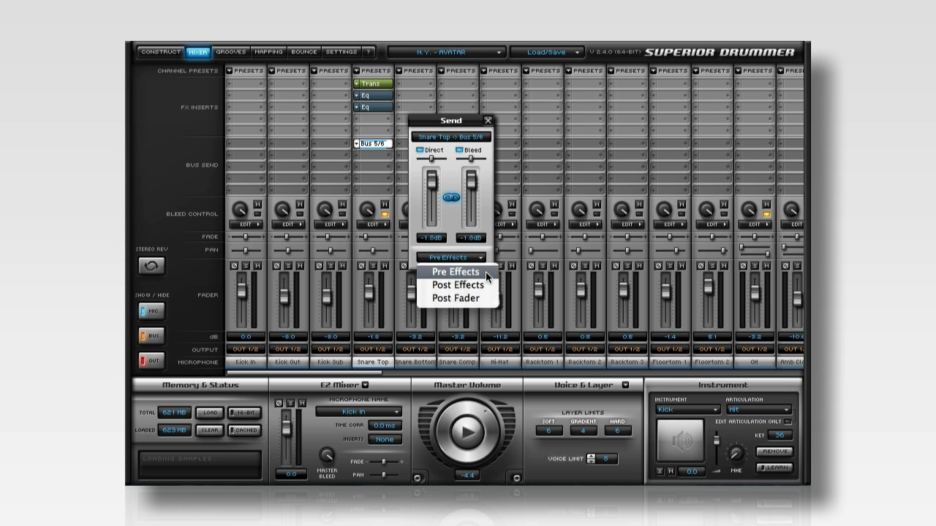
pyautogui.click(486, 272)
pyautogui.click(459, 150)
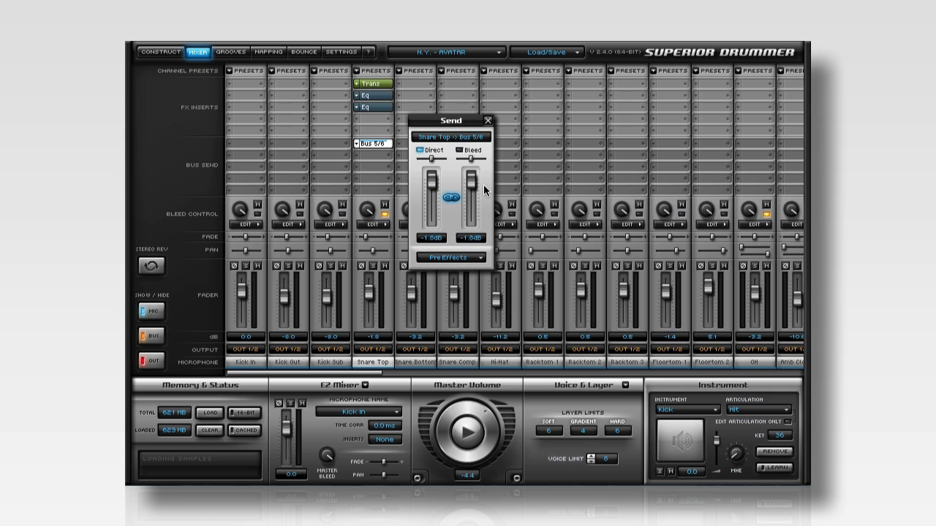
# Route the Snare Top channel's output to the snare bus and lower its direct send level to Bus 5/6.
pyautogui.click(379, 350)
pyautogui.click(410, 460)
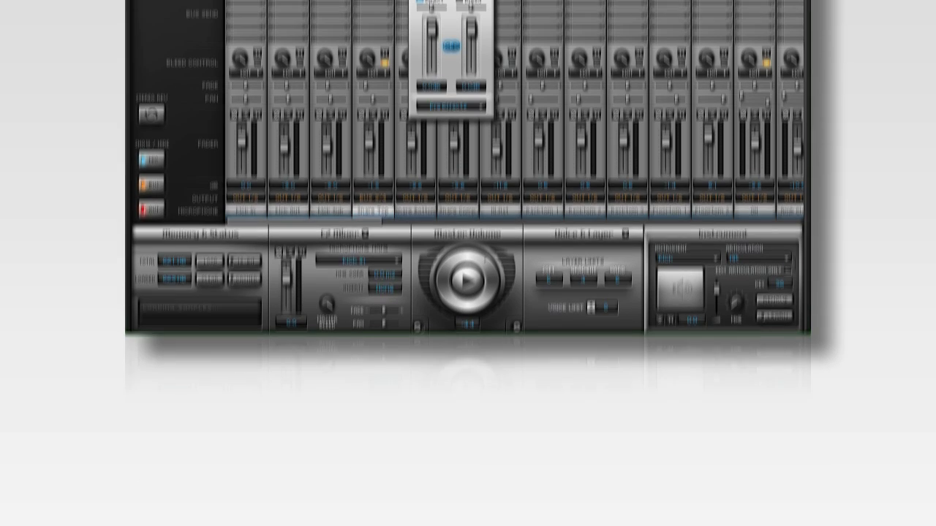
pyautogui.moveTo(433, 177); pyautogui.dragTo(433, 189)
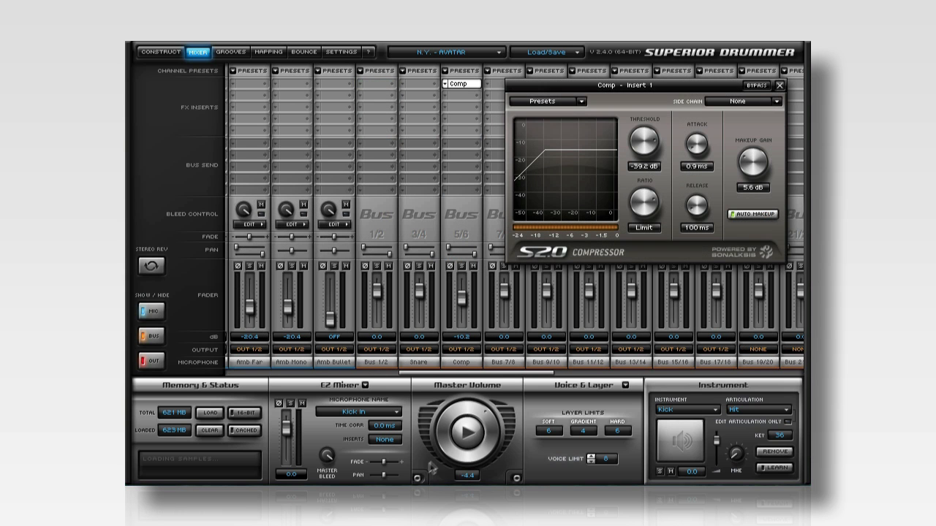
# Play the groove and compare the Snare bus and the compressed Comp bus using solo.
pyautogui.click(466, 437)
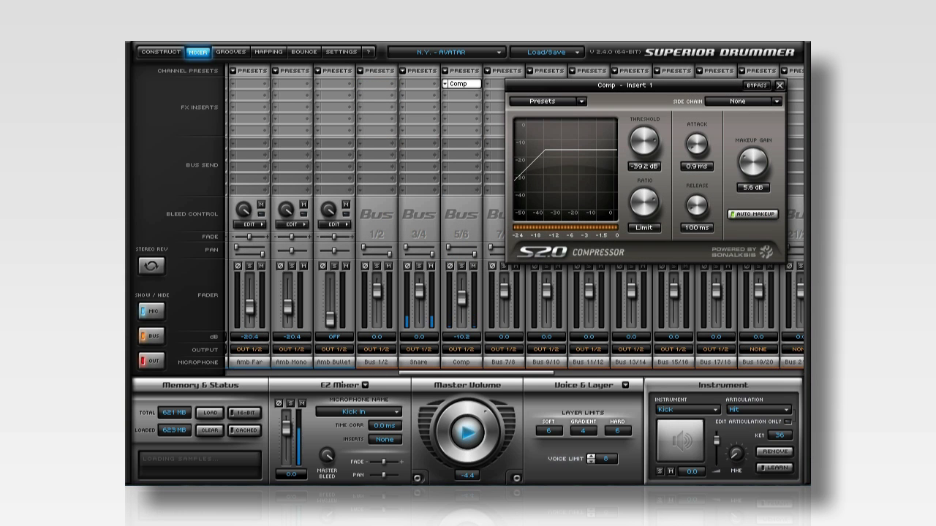
pyautogui.click(419, 266)
pyautogui.click(461, 266)
pyautogui.click(419, 267)
# Blend the Comp bus with the soloed Snare bus at about -6.5 dB, clear both solos, and stop playback.
pyautogui.moveTo(462, 300); pyautogui.dragTo(465, 295)
pyautogui.click(419, 266)
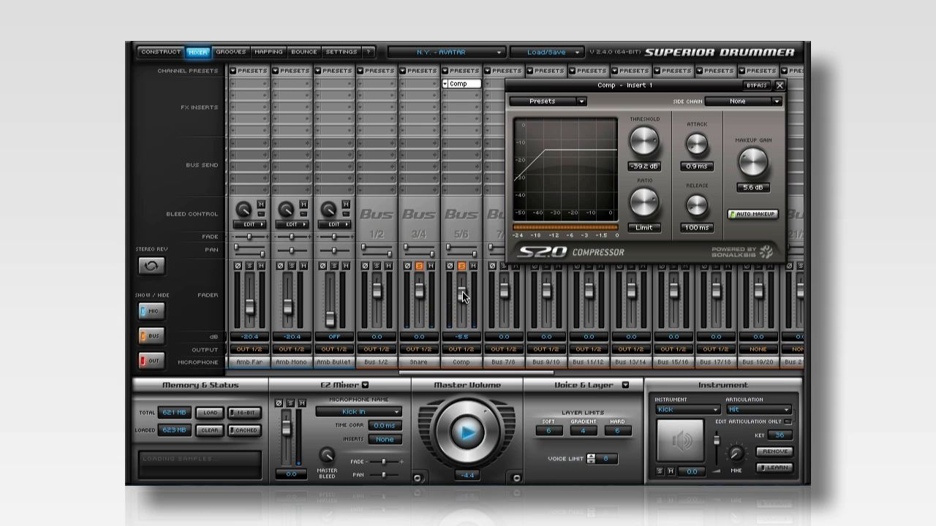
pyautogui.click(462, 267)
pyautogui.click(419, 267)
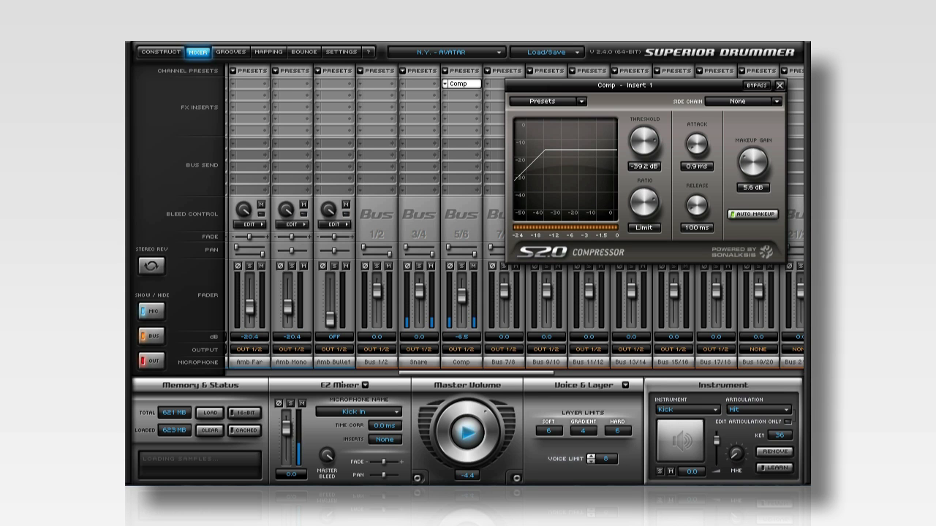
pyautogui.click(467, 433)
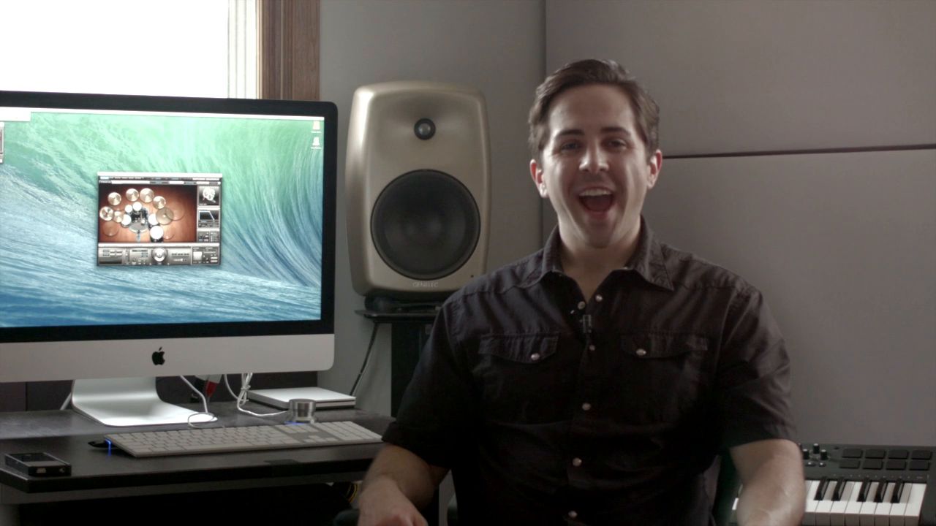